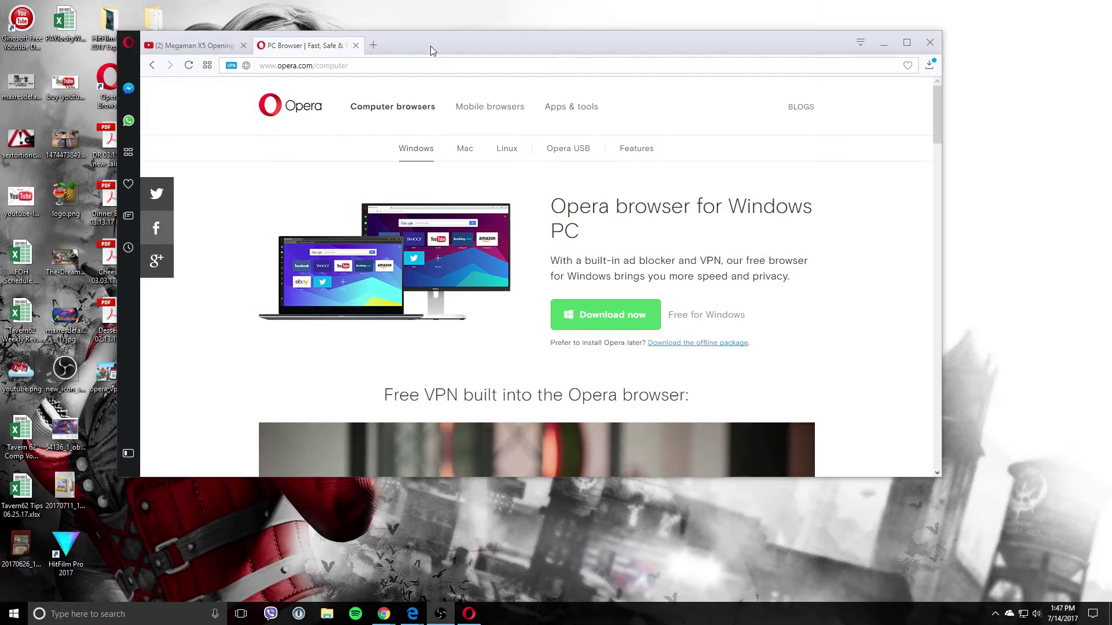
Step: Nudge the window left, then open opera.com's Mobile browsers page and scroll through it
{"action": "left_click_drag", "start_coordinate": [430, 46], "coordinate": [416, 45]}
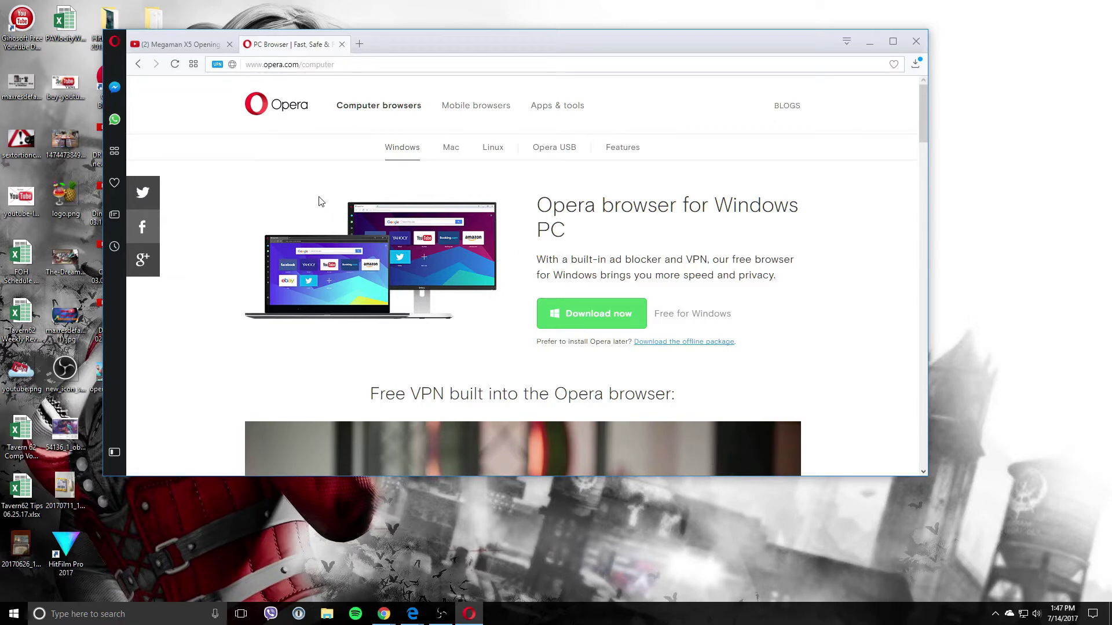
{"action": "scroll", "coordinate": [502, 133], "scroll_direction": "down", "scroll_amount": 2}
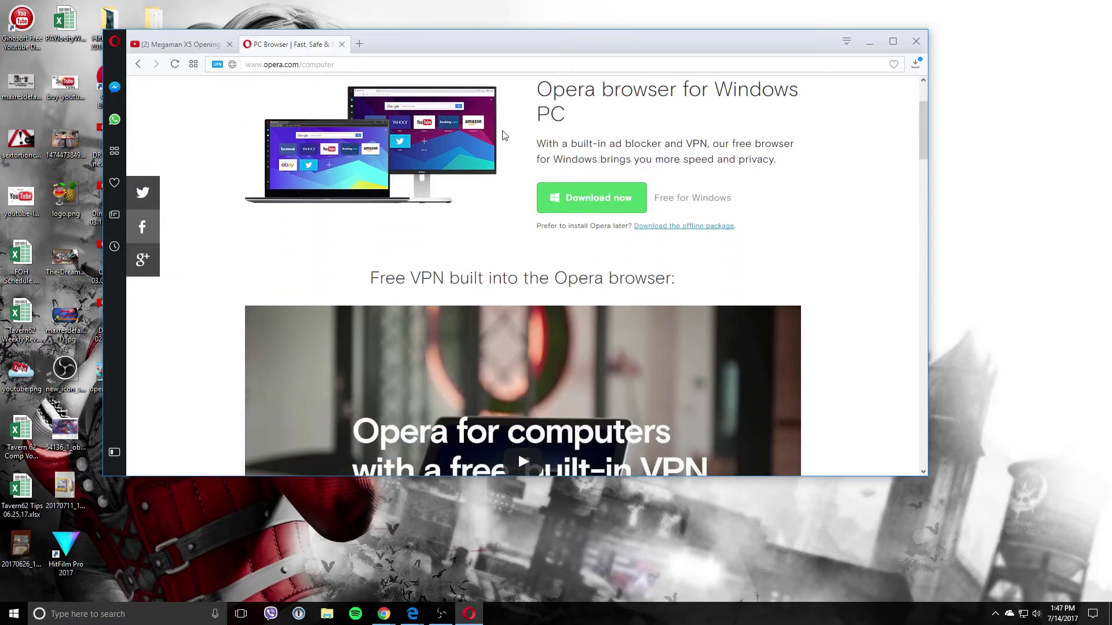
{"action": "scroll", "coordinate": [492, 156], "scroll_direction": "up", "scroll_amount": 2}
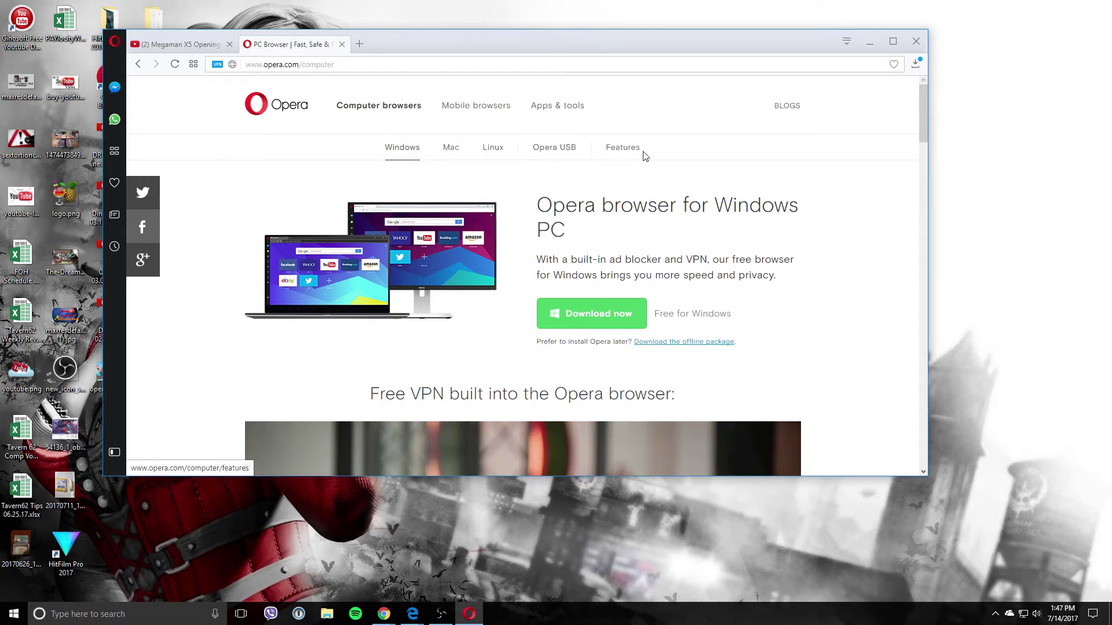
{"action": "left_click", "coordinate": [489, 110]}
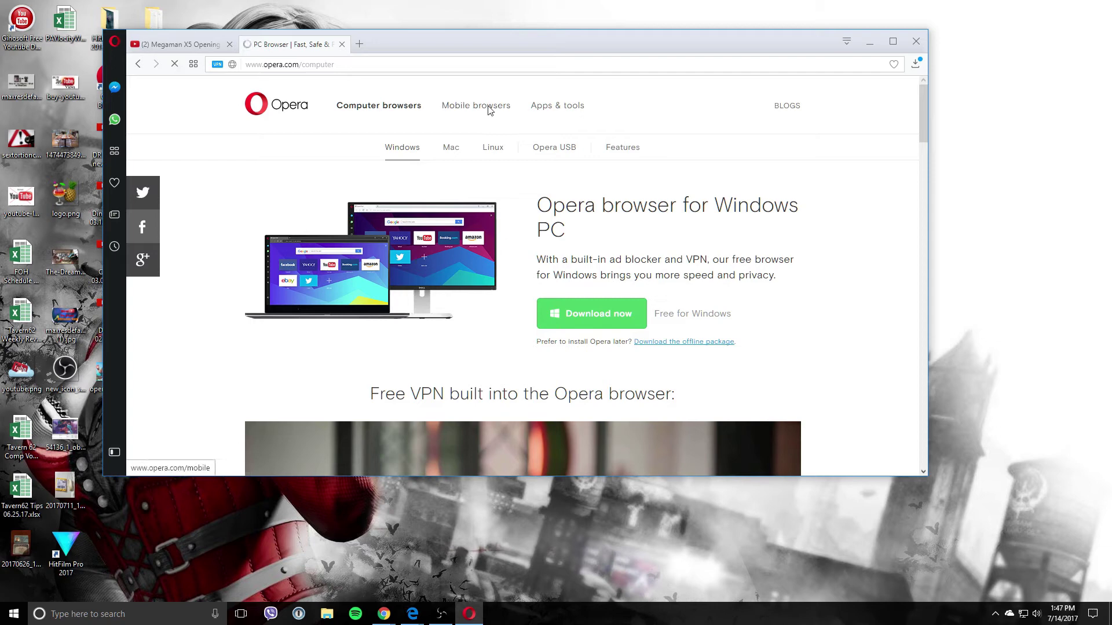
{"action": "scroll", "coordinate": [514, 208], "scroll_direction": "down", "scroll_amount": 1}
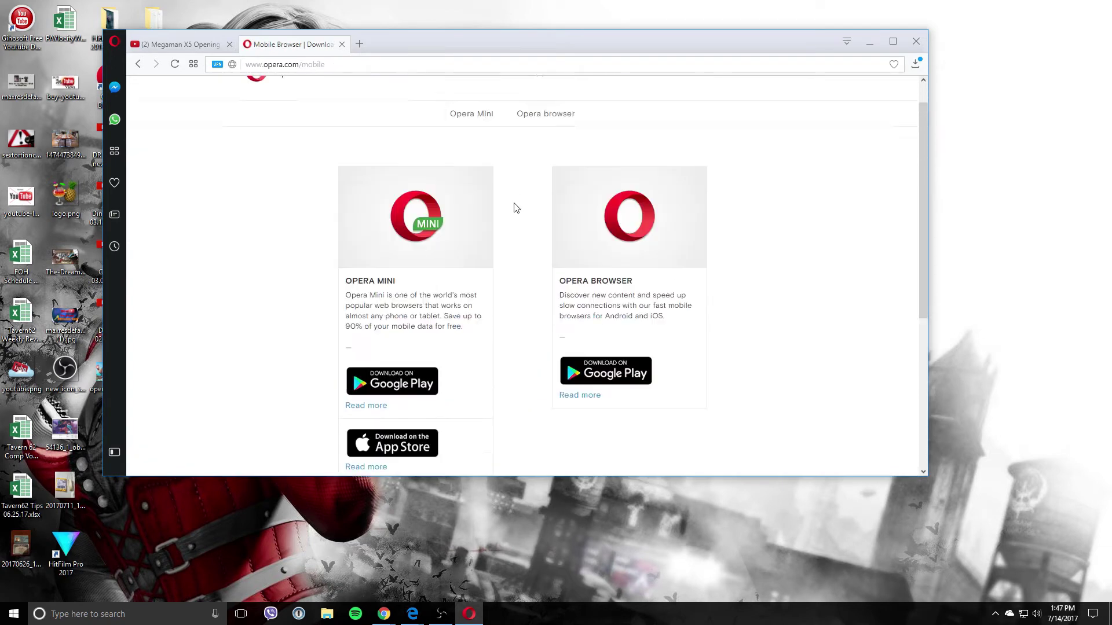
{"action": "scroll", "coordinate": [516, 209], "scroll_direction": "up", "scroll_amount": 1}
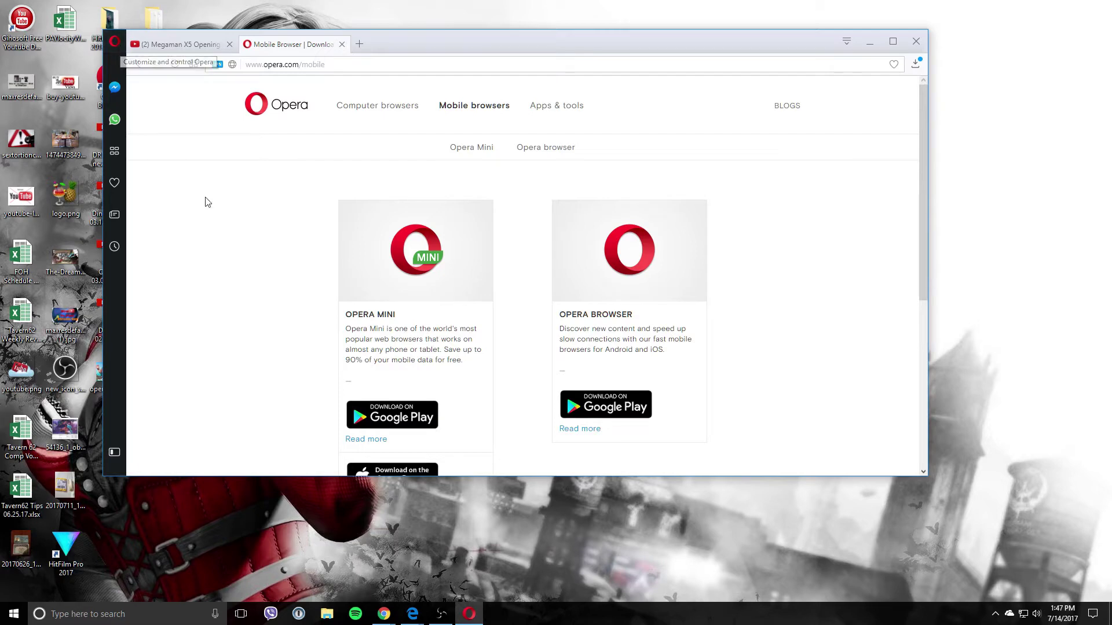
{"action": "left_click", "coordinate": [115, 44]}
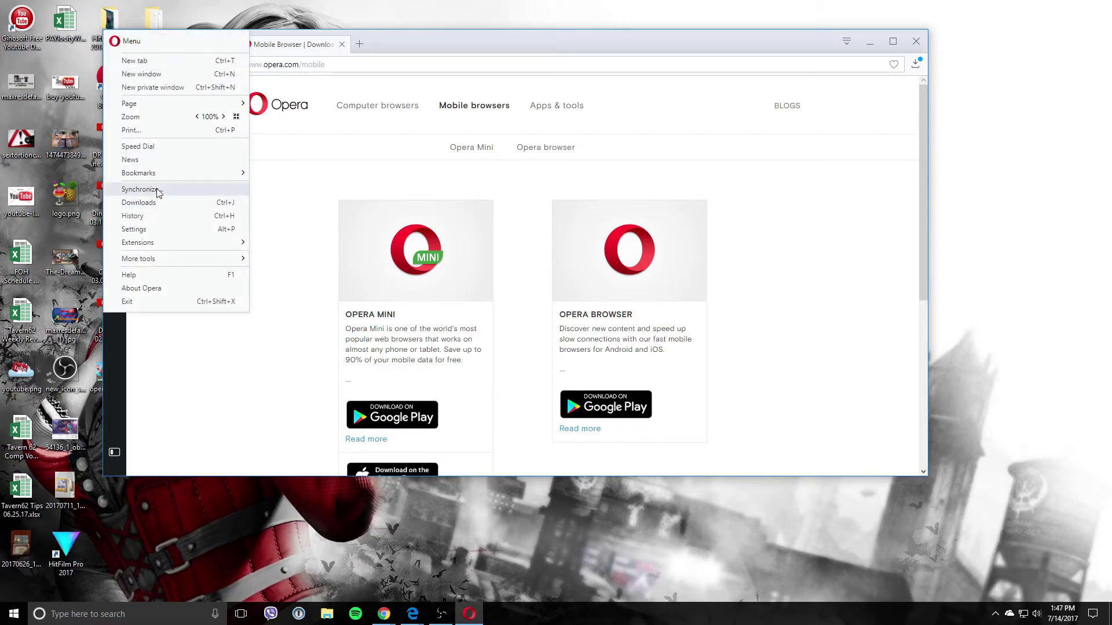
{"action": "left_click", "coordinate": [168, 229]}
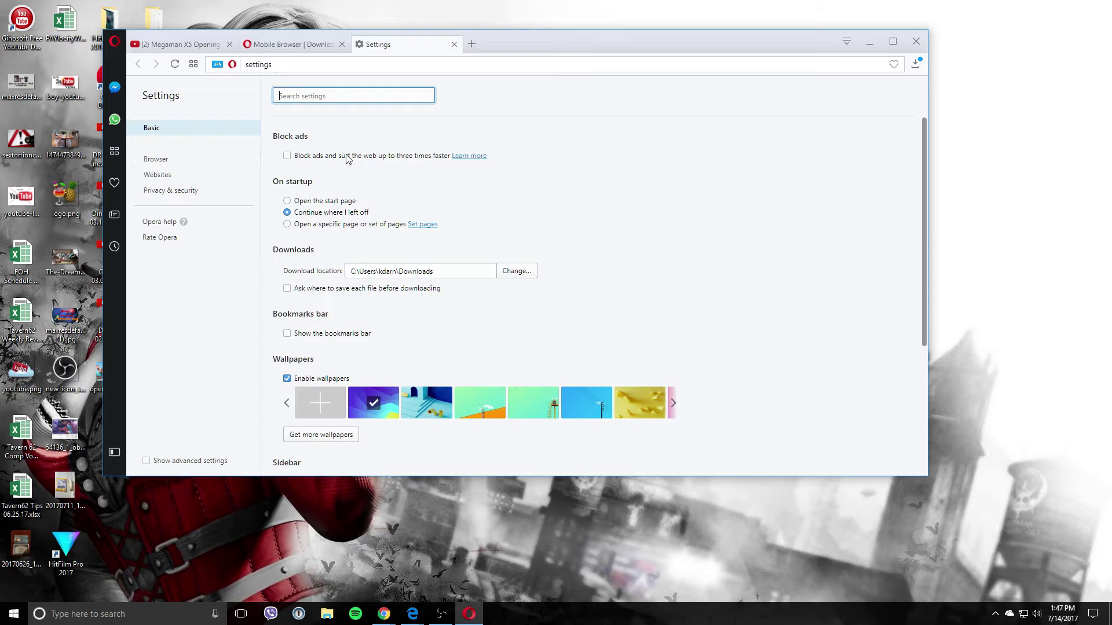
{"action": "left_click", "coordinate": [178, 195]}
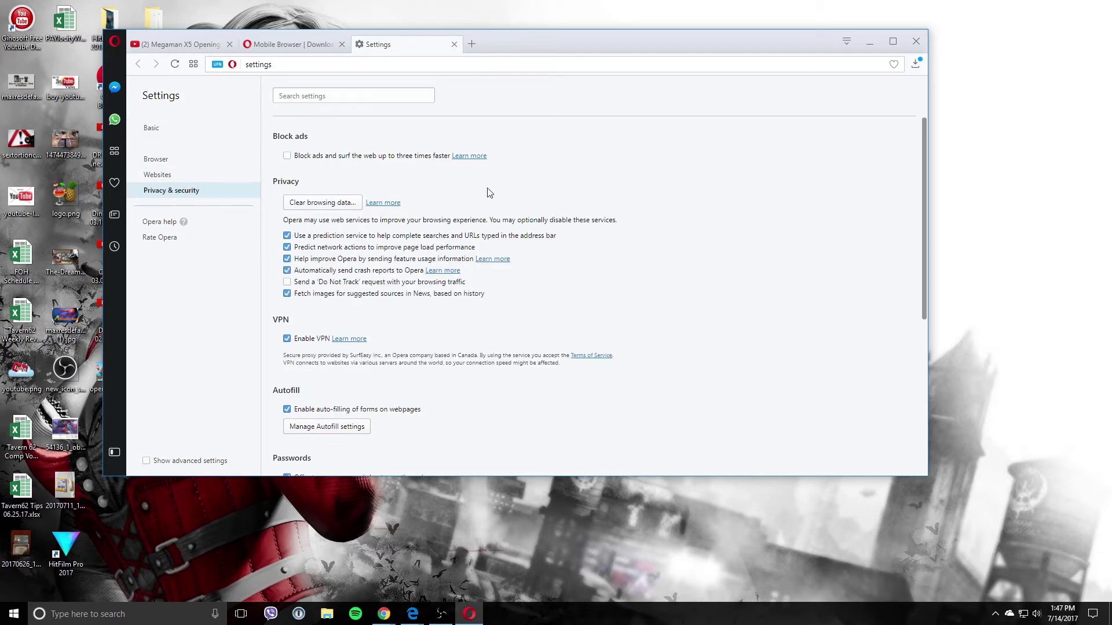
{"action": "scroll", "coordinate": [376, 203], "scroll_direction": "down", "scroll_amount": 2}
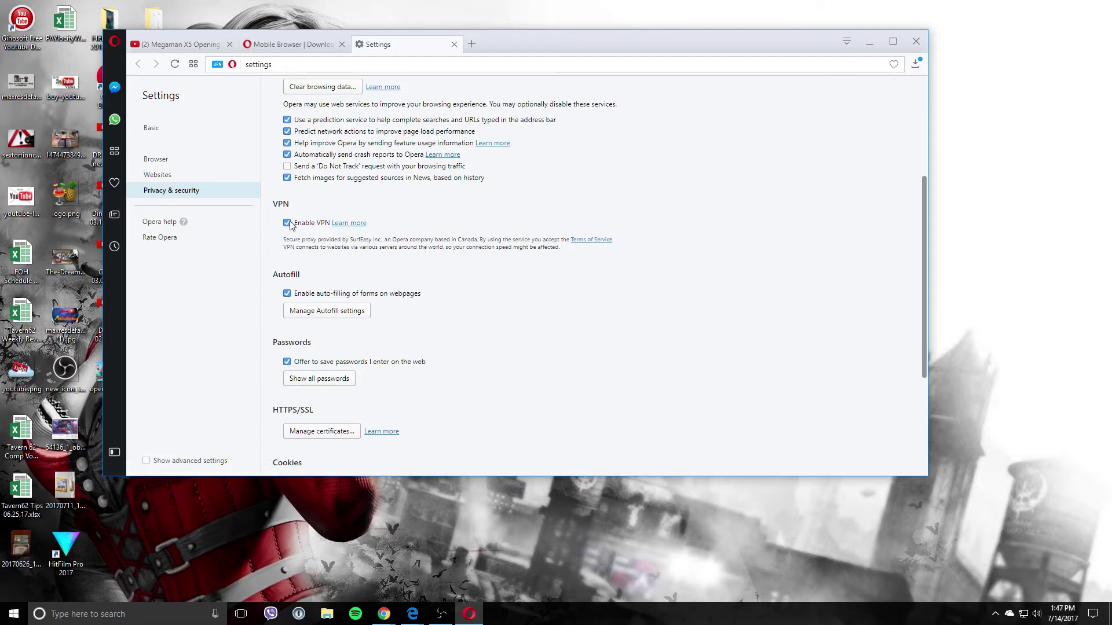
{"action": "left_click", "coordinate": [288, 223]}
{"action": "left_click", "coordinate": [287, 224]}
{"action": "left_click", "coordinate": [287, 228]}
{"action": "left_click", "coordinate": [288, 227]}
{"action": "left_click", "coordinate": [289, 225]}
{"action": "left_click", "coordinate": [287, 224]}
{"action": "left_click", "coordinate": [454, 44]}
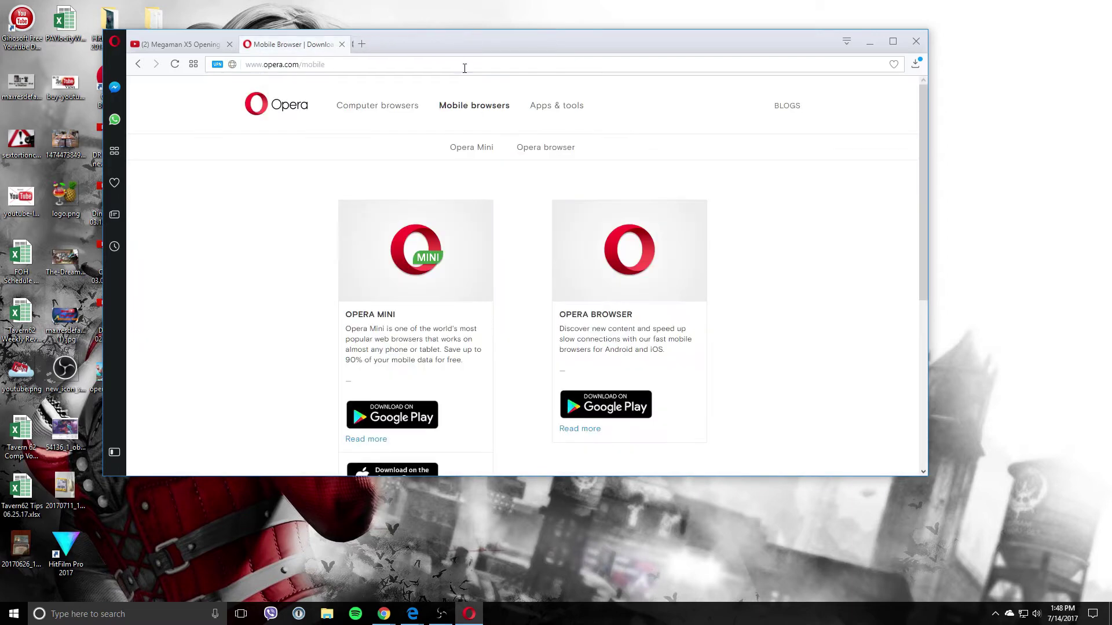
Step: Close the opera.com tab, leaving only the Megaman X5 keyboard cover video open
{"action": "left_click", "coordinate": [342, 45]}
{"action": "mouse_move", "coordinate": [361, 346]}
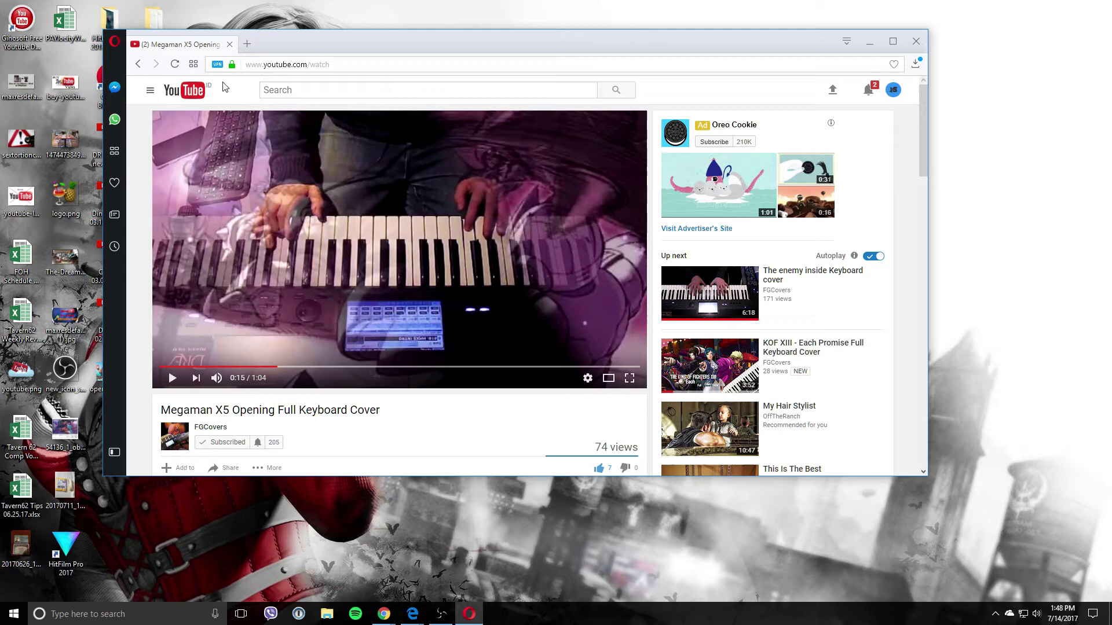
{"action": "left_click_drag", "start_coordinate": [340, 37], "coordinate": [302, 18]}
{"action": "scroll", "coordinate": [325, 168], "scroll_direction": "down", "scroll_amount": 2}
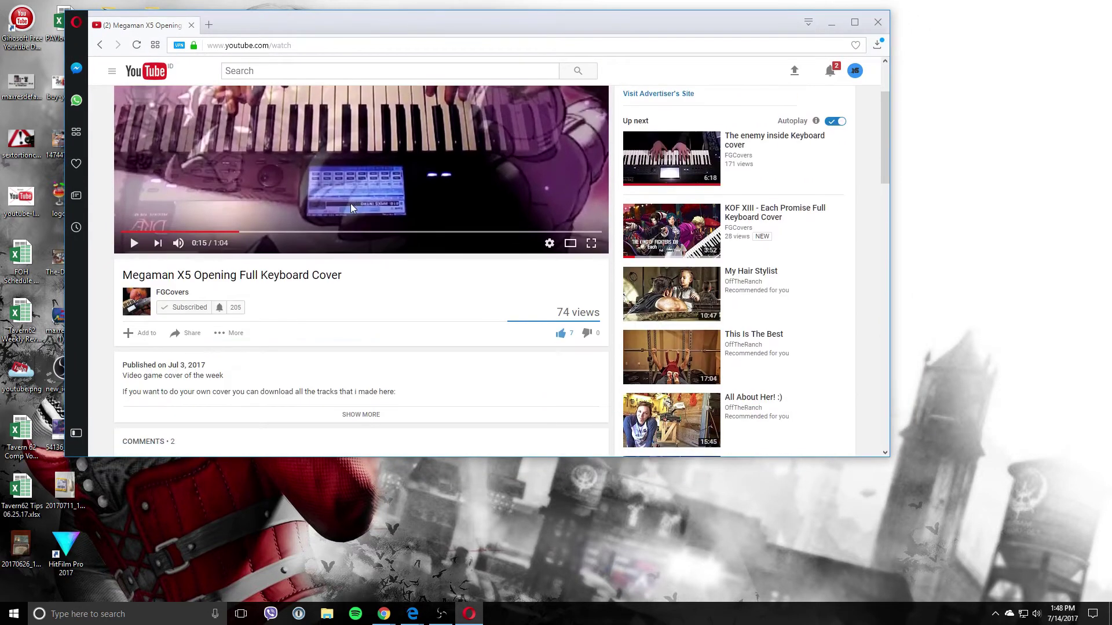
{"action": "scroll", "coordinate": [367, 254], "scroll_direction": "up", "scroll_amount": 2}
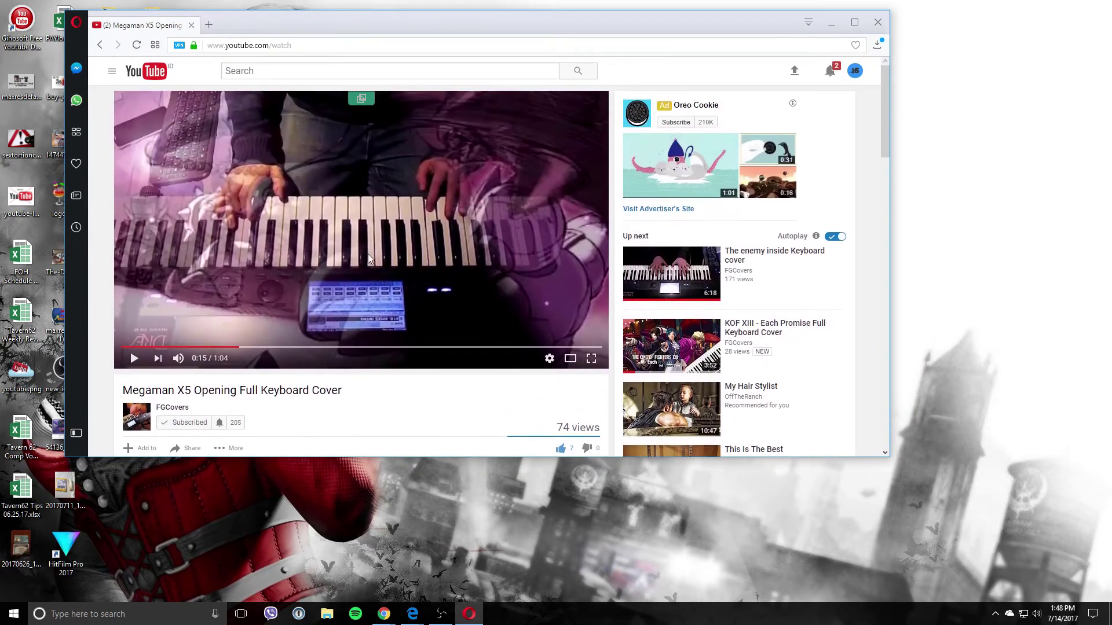
Step: In the VPN panel, toggle the VPN off and on repeatedly, leaving it on
{"action": "left_click", "coordinate": [180, 48]}
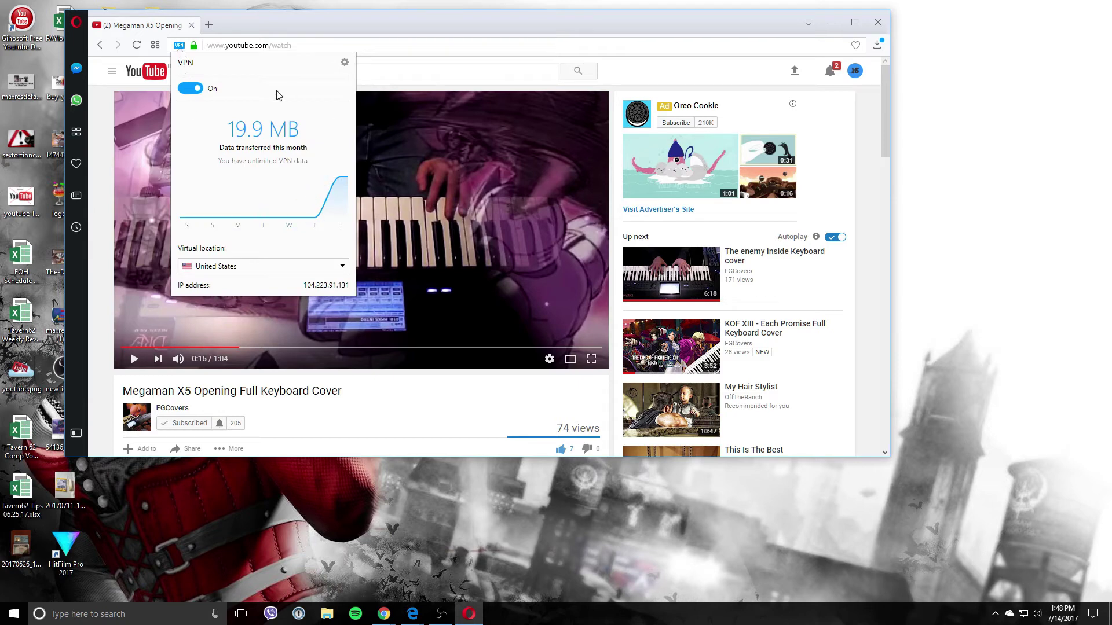
{"action": "mouse_move", "coordinate": [185, 224]}
{"action": "left_click", "coordinate": [196, 90]}
{"action": "left_click", "coordinate": [185, 90]}
{"action": "left_click", "coordinate": [188, 91]}
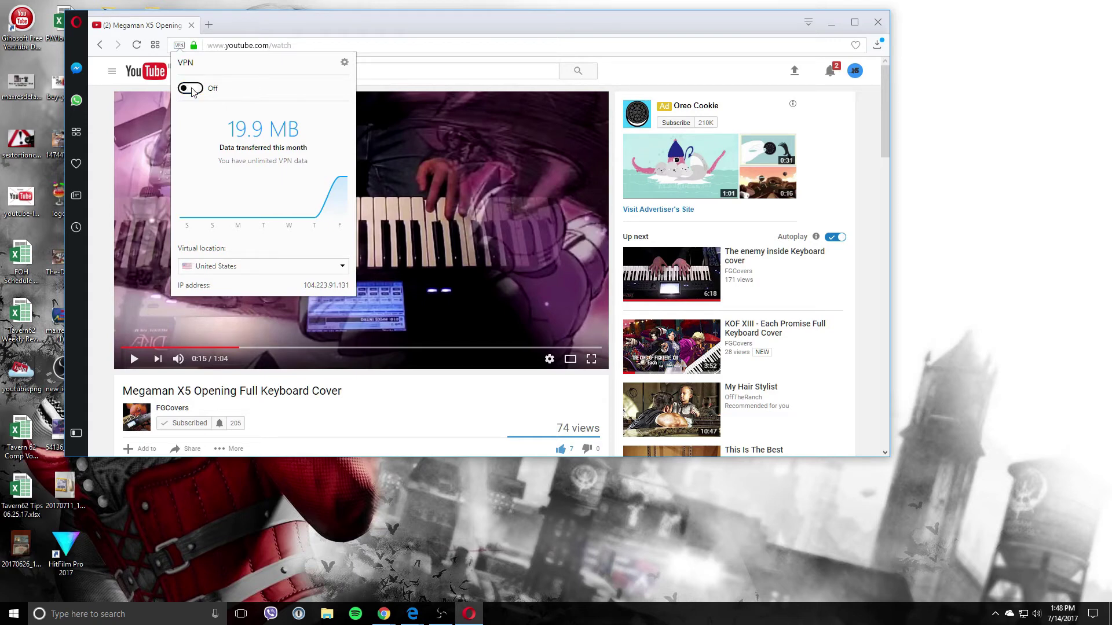
{"action": "left_click", "coordinate": [191, 91]}
{"action": "left_click", "coordinate": [193, 93]}
{"action": "left_click", "coordinate": [192, 91]}
{"action": "left_click", "coordinate": [193, 92]}
{"action": "left_click", "coordinate": [193, 91]}
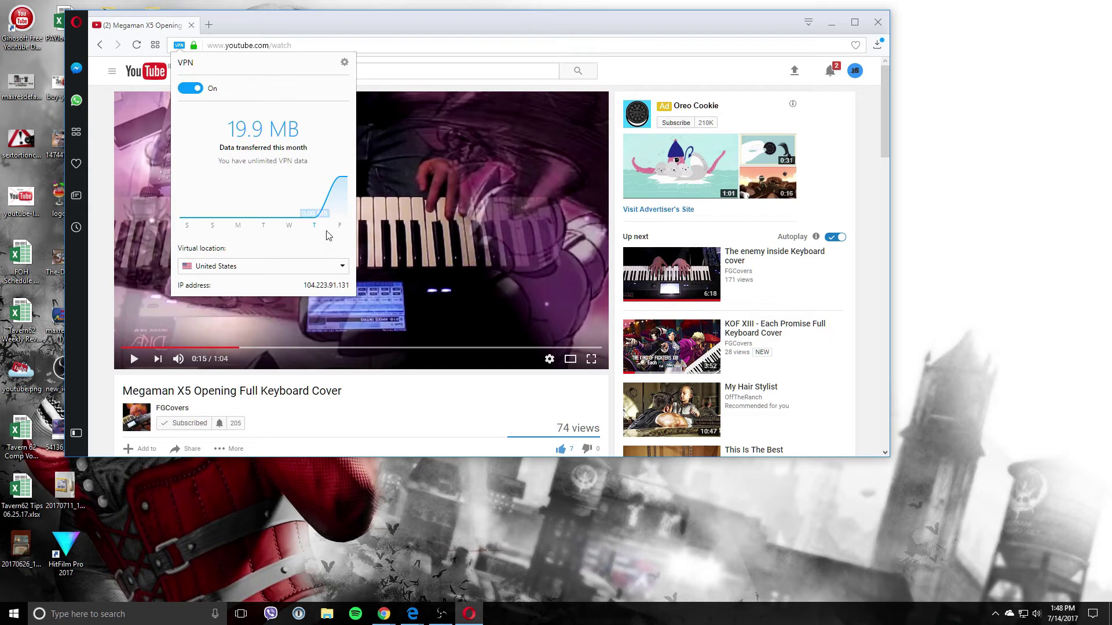
Step: Set the VPN virtual location to Canada instead of Optimal location
{"action": "left_click", "coordinate": [335, 267]}
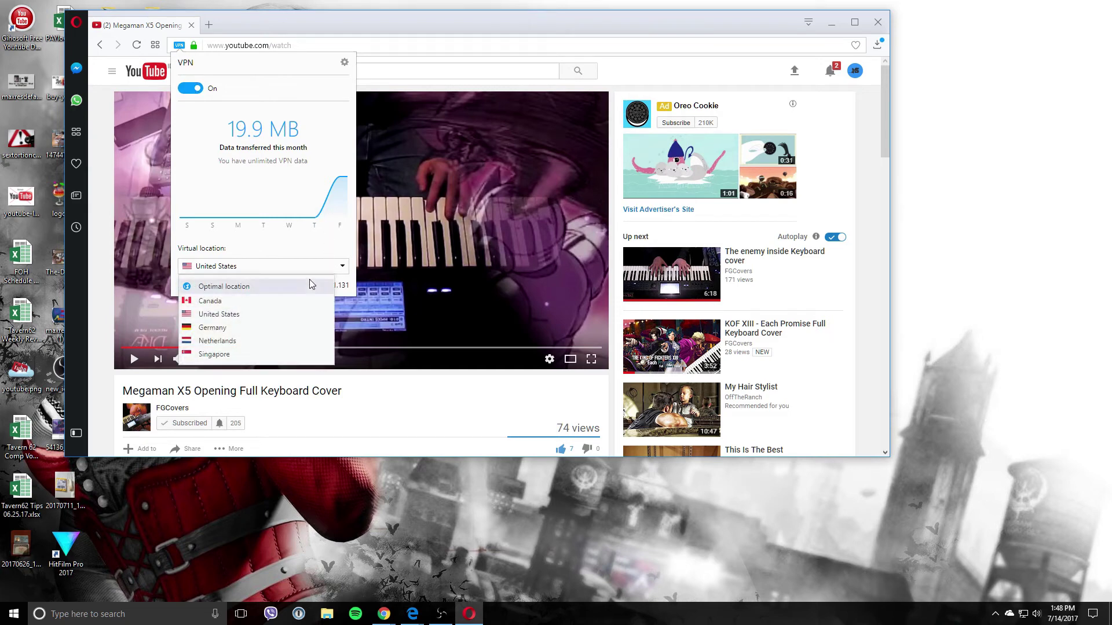
{"action": "left_click", "coordinate": [293, 287]}
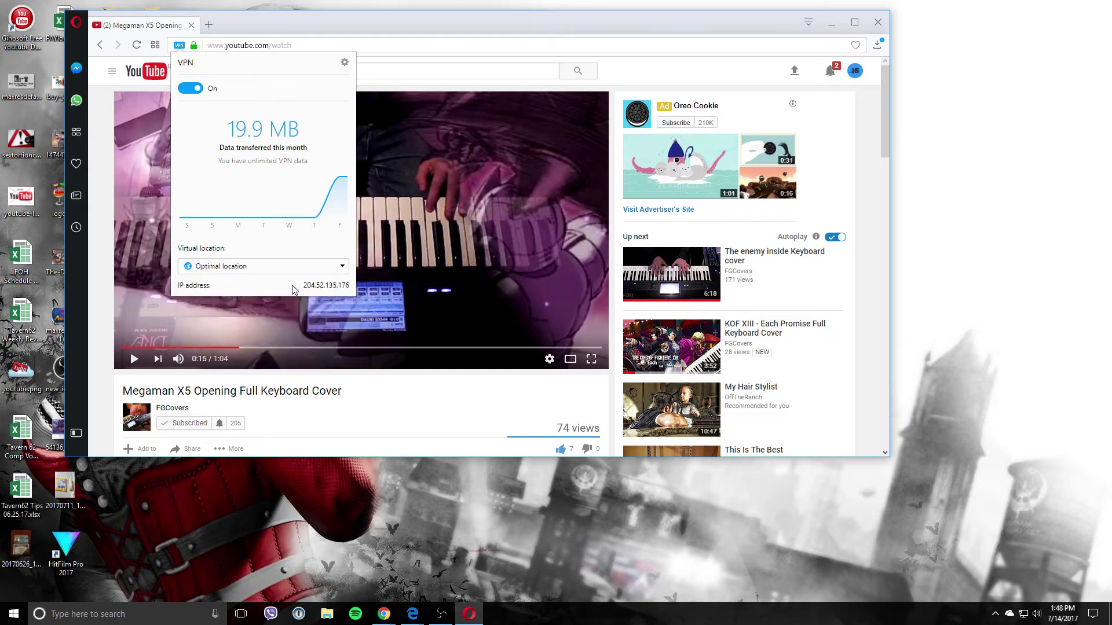
{"action": "left_click", "coordinate": [321, 269]}
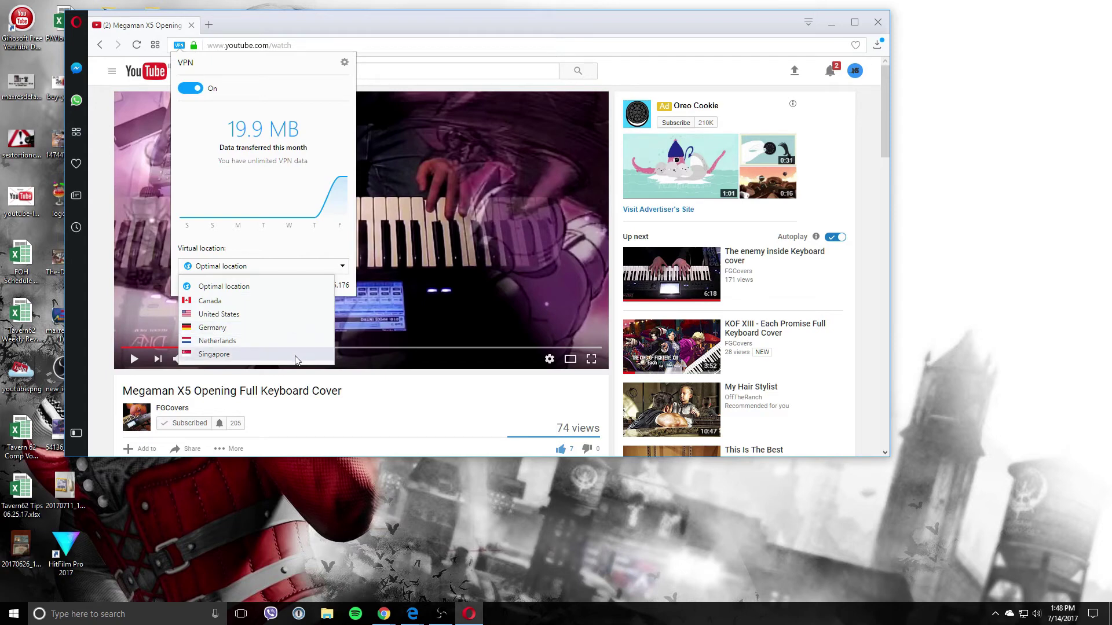
{"action": "left_click", "coordinate": [306, 302]}
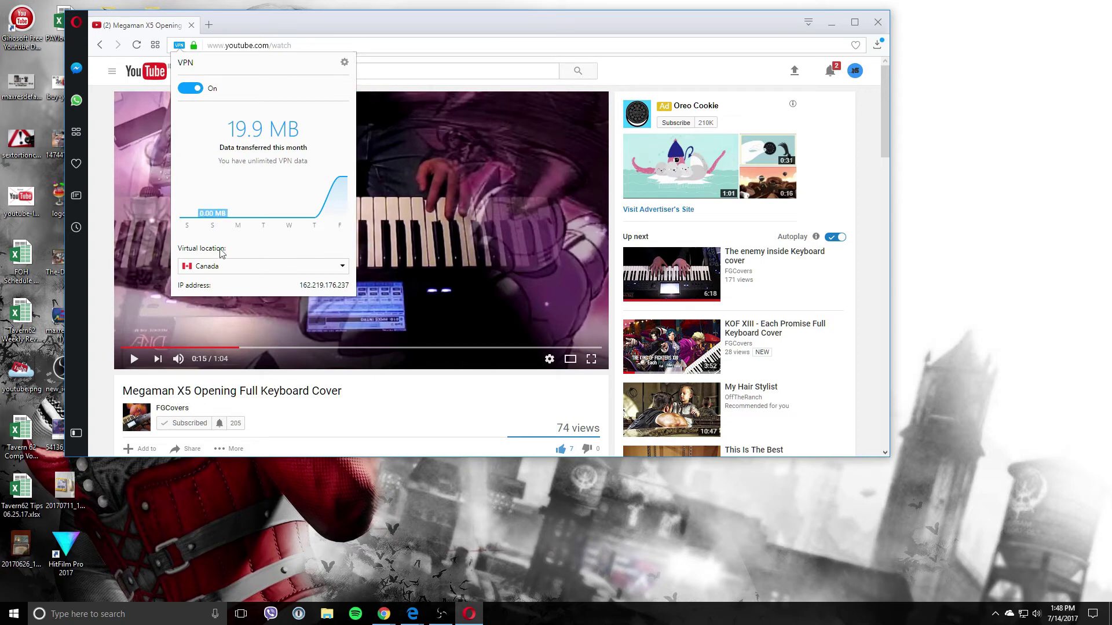
Step: Reload the YouTube video page through the VPN
{"action": "left_click", "coordinate": [498, 46]}
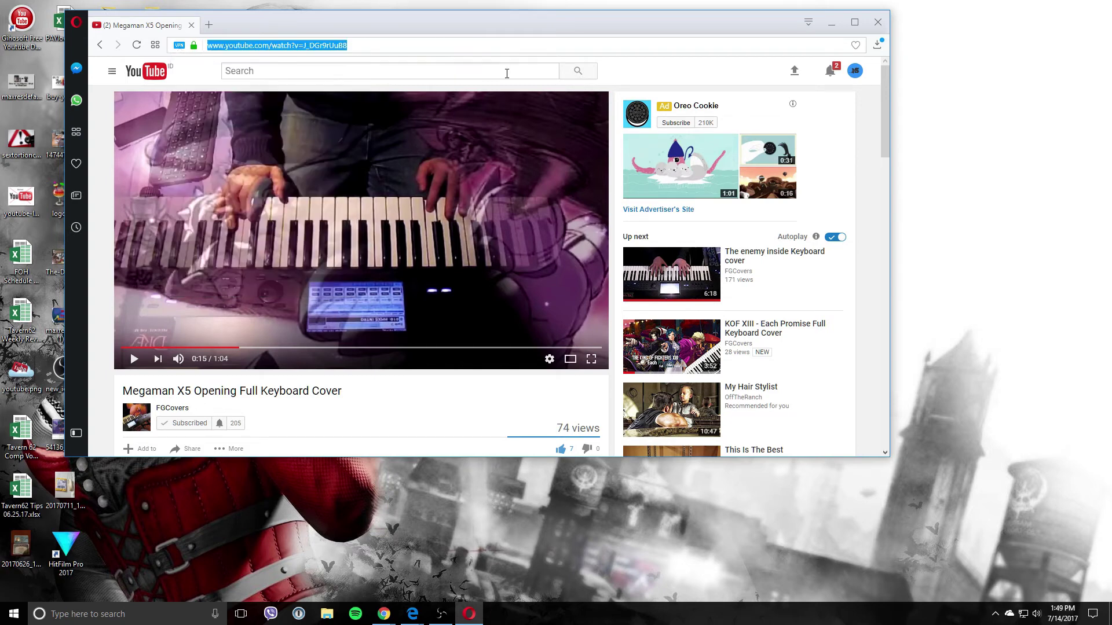
{"action": "left_click", "coordinate": [389, 46]}
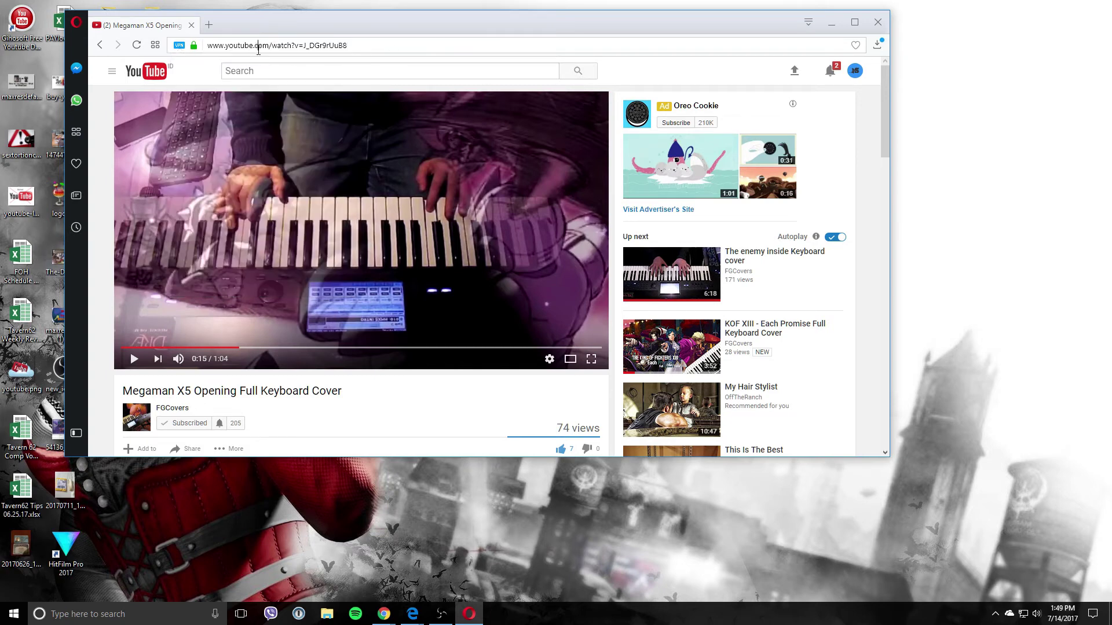
{"action": "key", "text": "Return"}
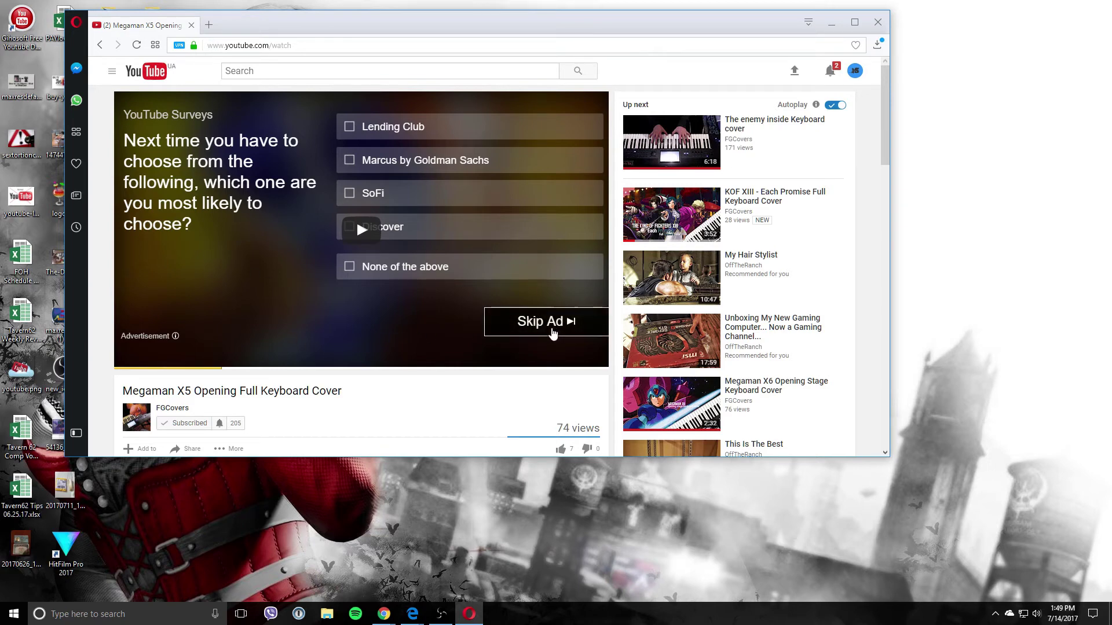
Step: Skip the ad, pause the video at 0:13, and open a new tab
{"action": "left_click", "coordinate": [551, 329]}
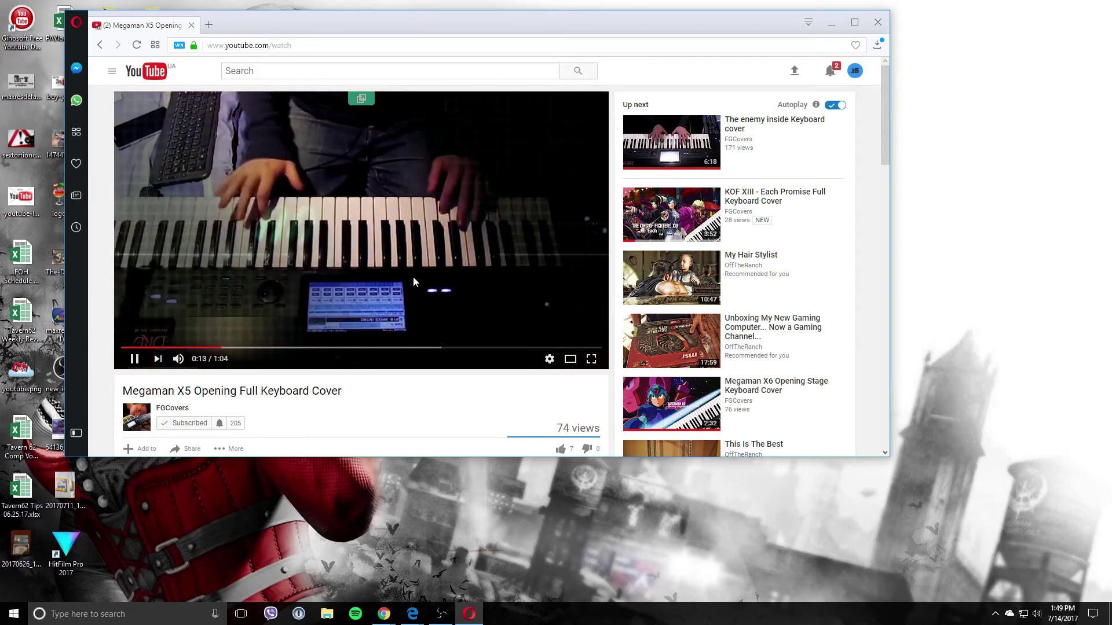
{"action": "left_click", "coordinate": [413, 282]}
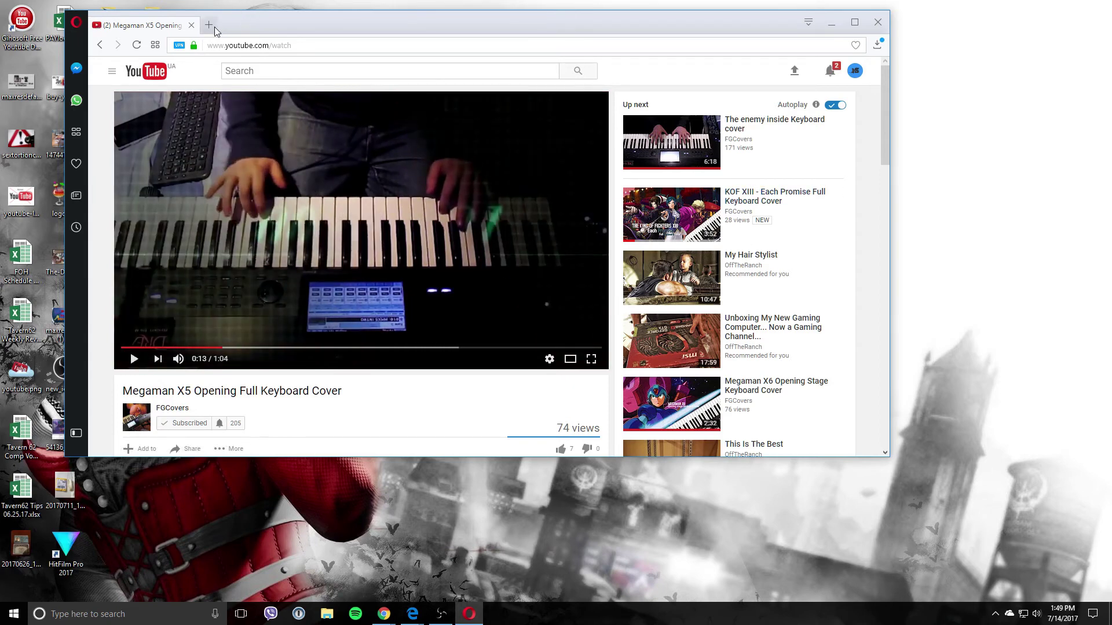
{"action": "left_click", "coordinate": [209, 25]}
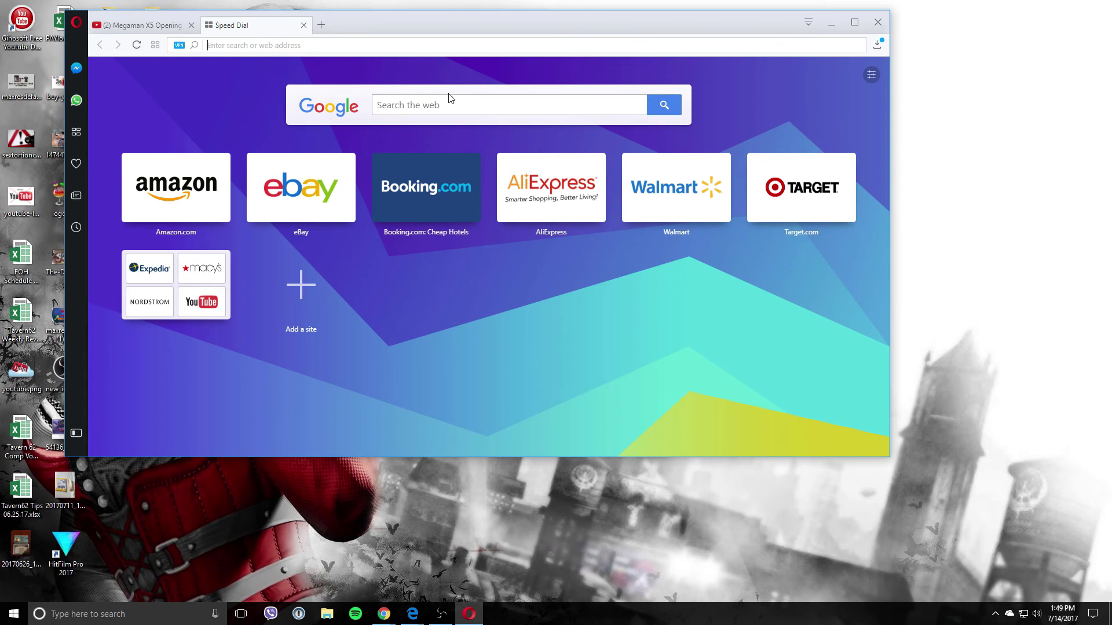
Step: Search 'IP ADDR' and open the iplocation.net IP Location Finder result
{"action": "type", "text": "IP AD"}
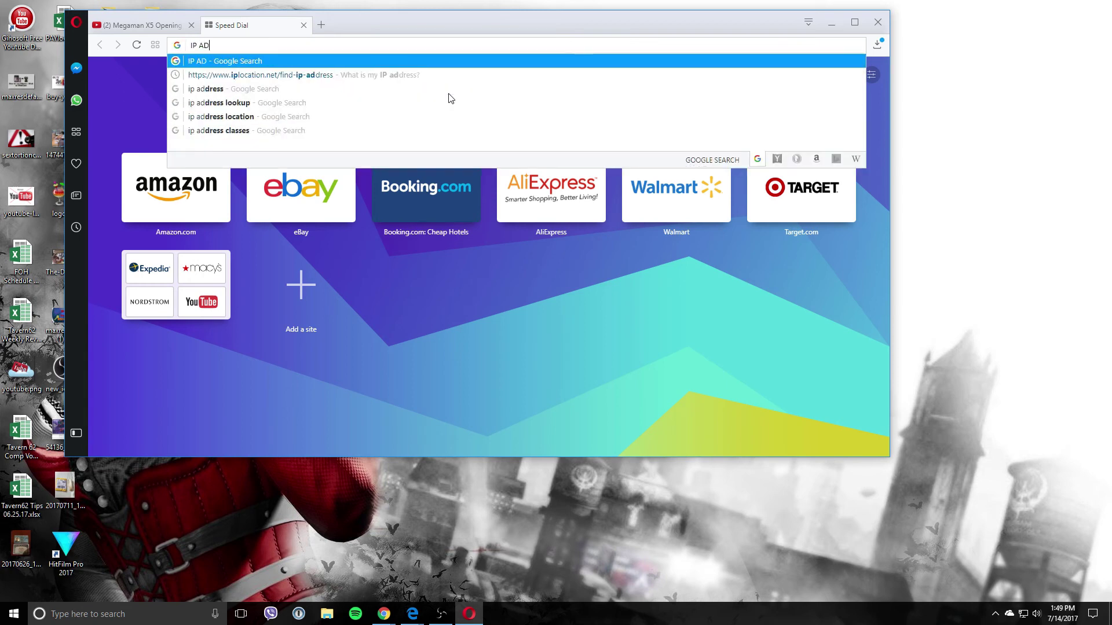
{"action": "type", "text": "DR"}
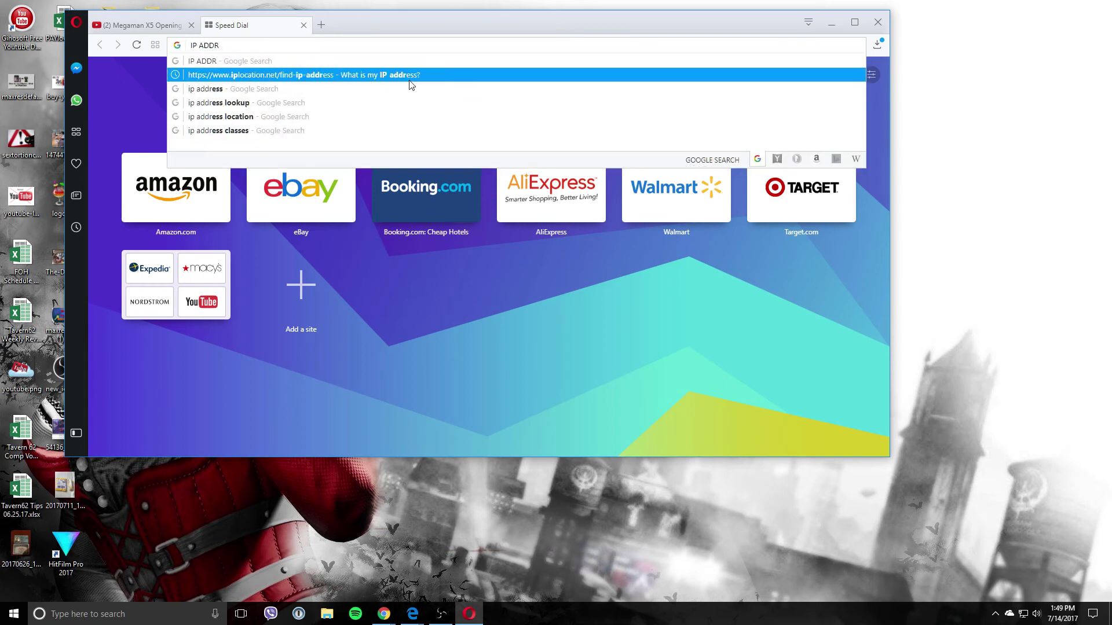
{"action": "left_click", "coordinate": [382, 117]}
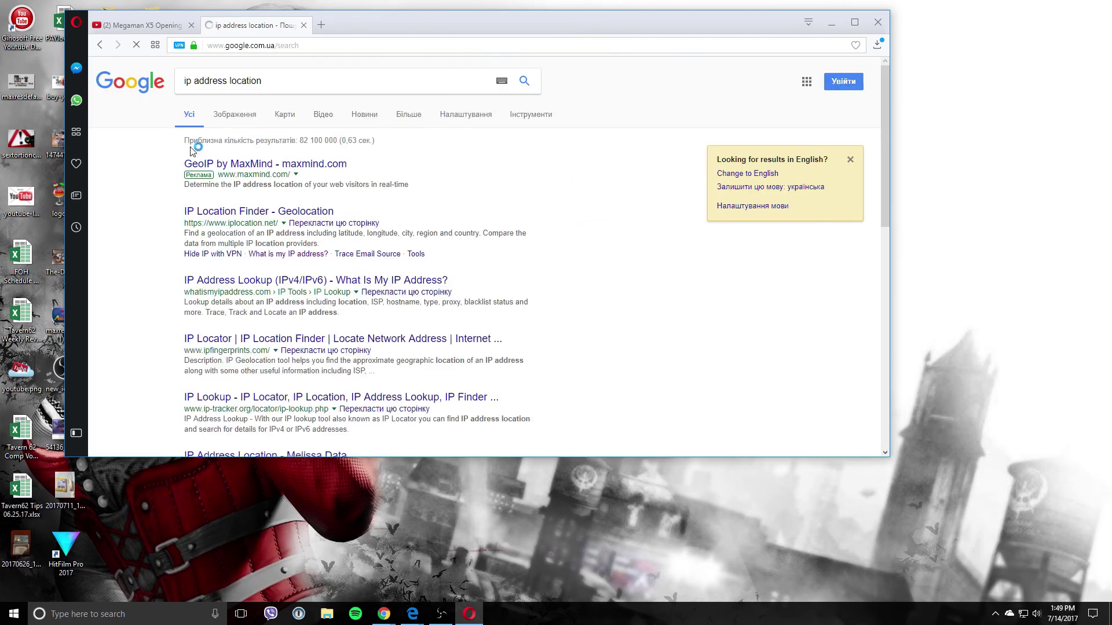
{"action": "left_click", "coordinate": [315, 155]}
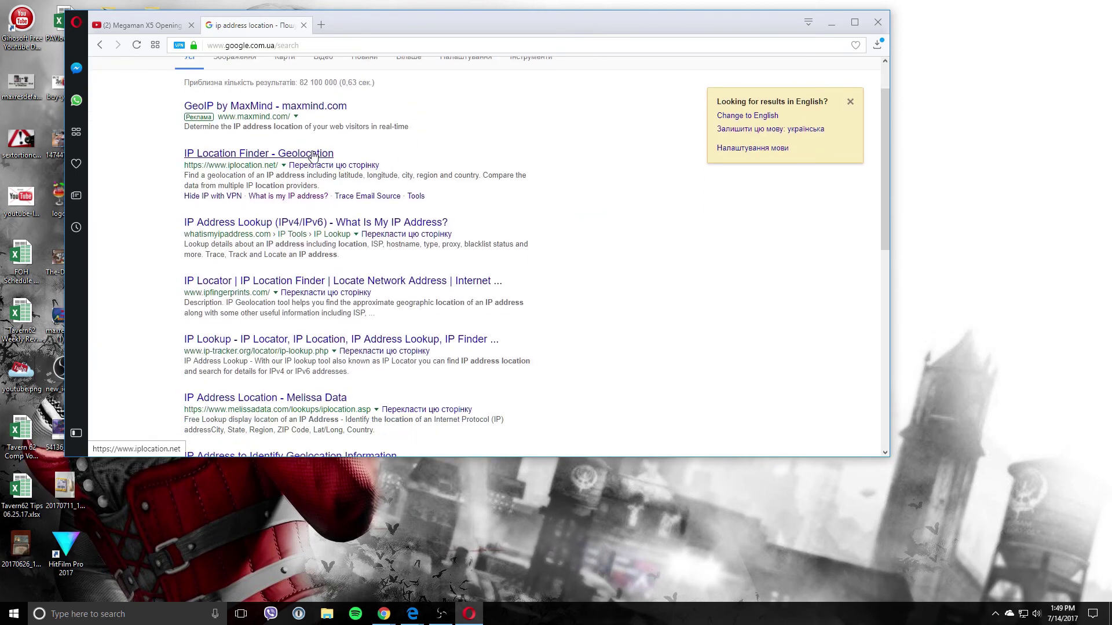
Step: Highlight the Country/Region row showing the IP located in Canada, Ontario
{"action": "scroll", "coordinate": [556, 157], "scroll_direction": "down", "scroll_amount": 1}
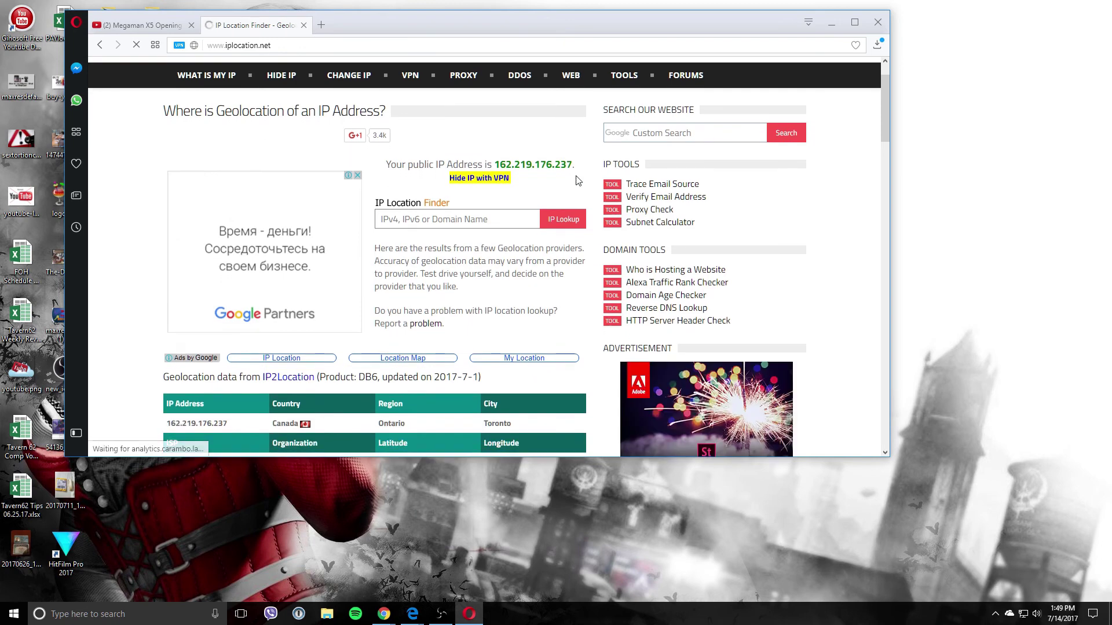
{"action": "left_click_drag", "start_coordinate": [575, 164], "coordinate": [494, 167]}
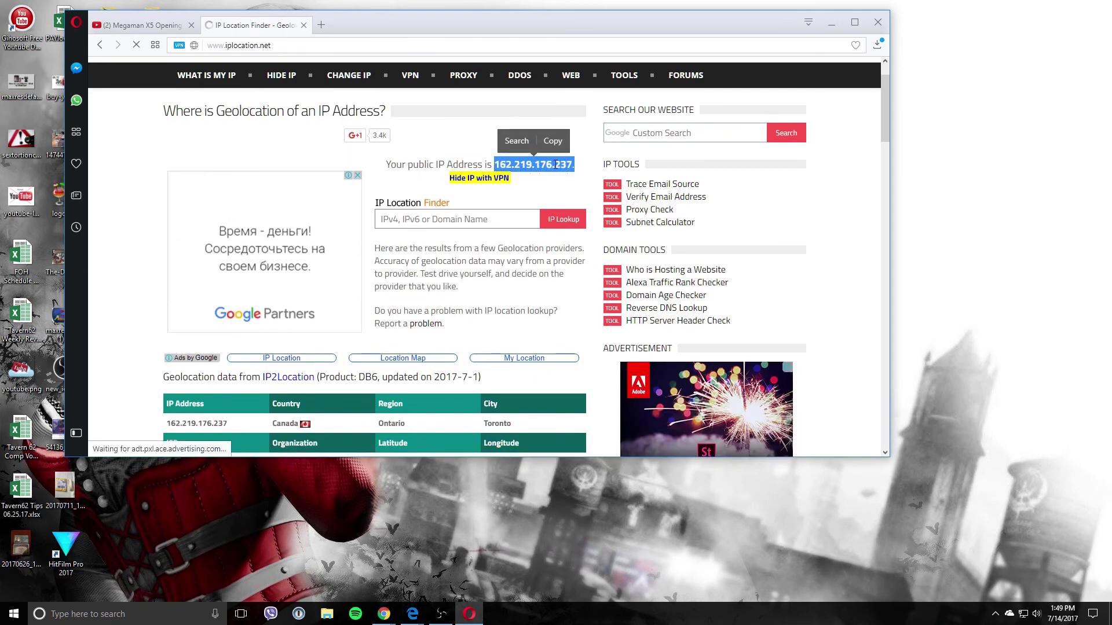
{"action": "scroll", "coordinate": [448, 207], "scroll_direction": "down", "scroll_amount": 1}
{"action": "scroll", "coordinate": [447, 206], "scroll_direction": "down", "scroll_amount": 2}
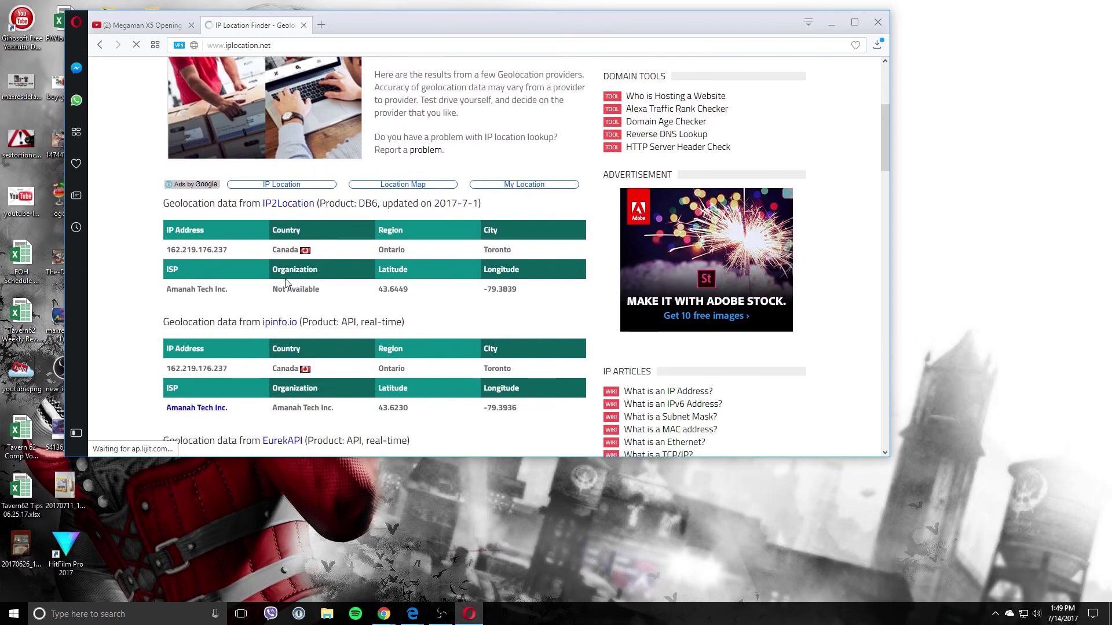
{"action": "left_click_drag", "start_coordinate": [273, 250], "coordinate": [422, 250]}
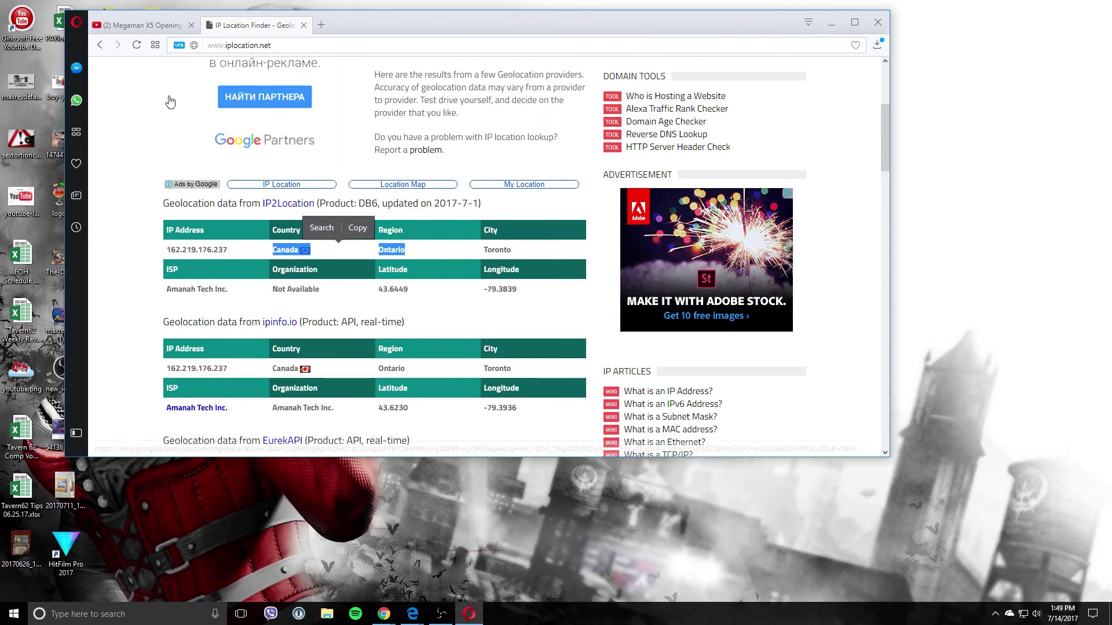
Step: Switch the VPN off and reload iplocation.net
{"action": "left_click", "coordinate": [179, 45]}
{"action": "left_click", "coordinate": [190, 88]}
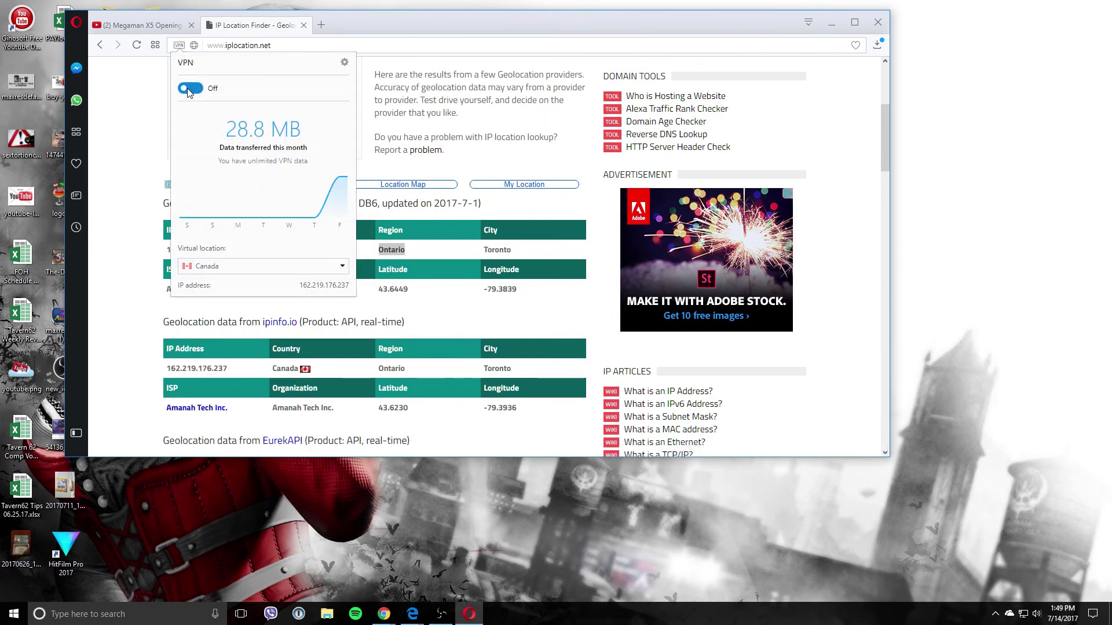
{"action": "left_click", "coordinate": [439, 45]}
{"action": "key", "text": "Return"}
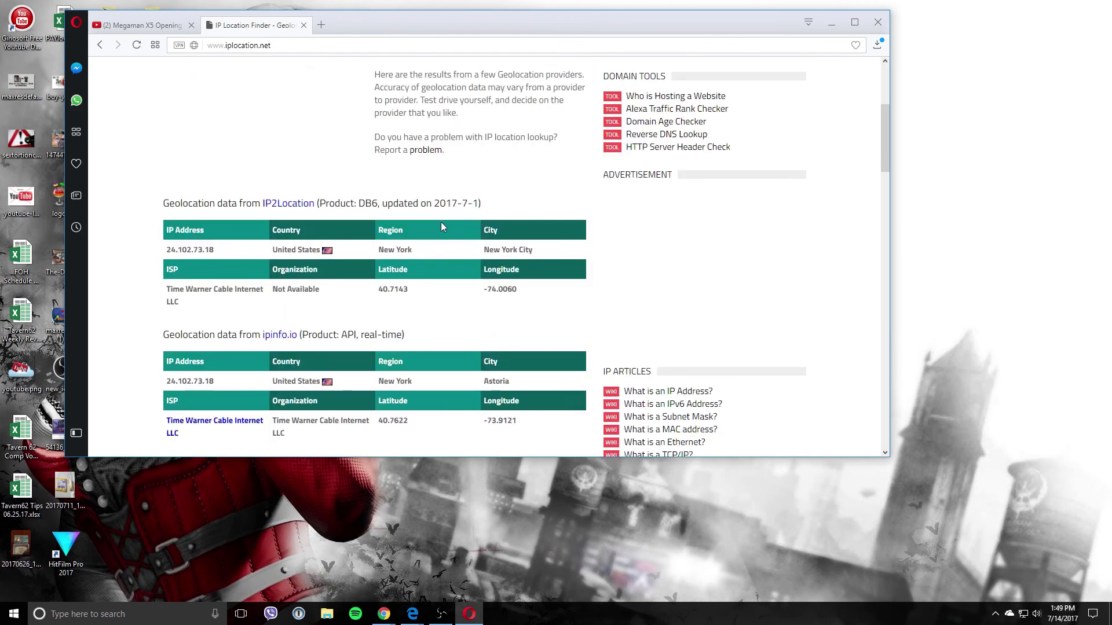
Step: Highlight the new New York, United States location row, then scroll back to the top
{"action": "left_click_drag", "start_coordinate": [531, 255], "coordinate": [177, 257]}
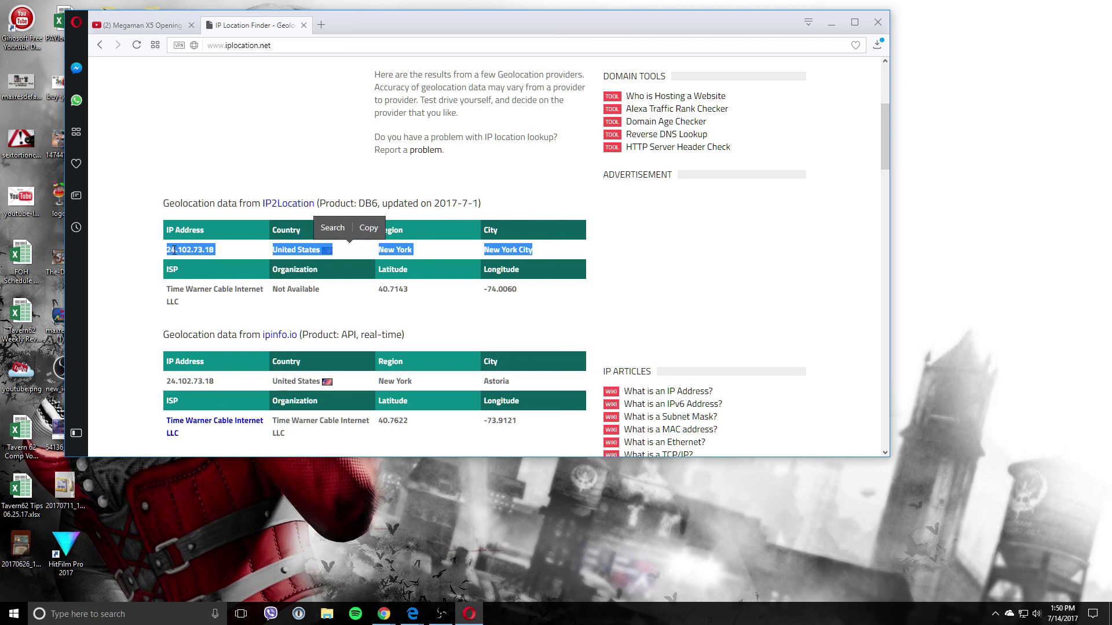
{"action": "left_click", "coordinate": [191, 258]}
{"action": "scroll", "coordinate": [520, 225], "scroll_direction": "up", "scroll_amount": 4}
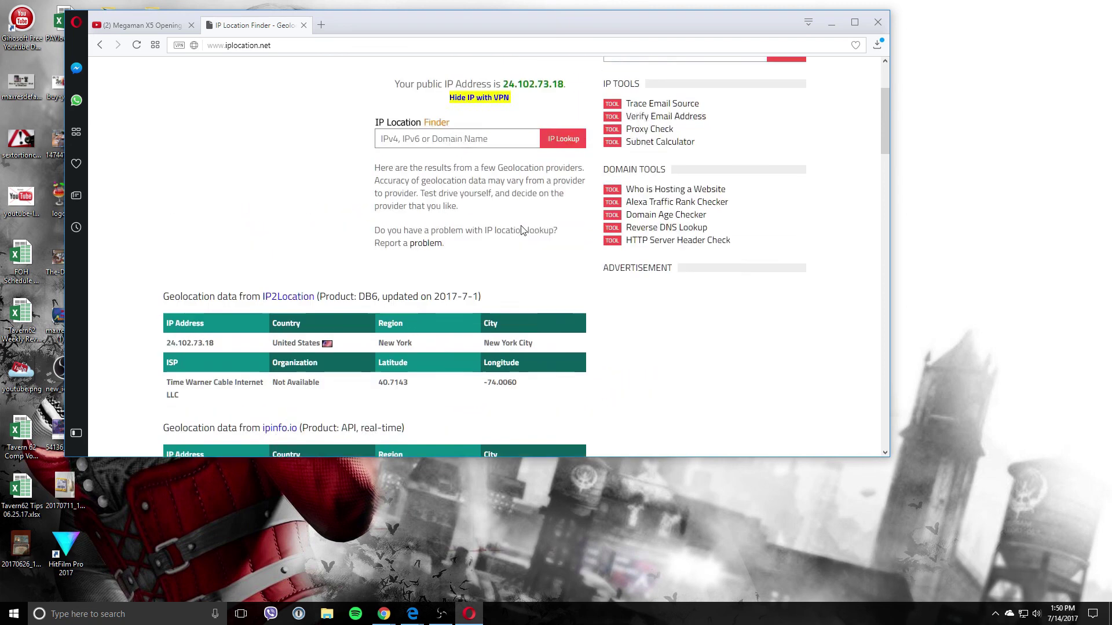